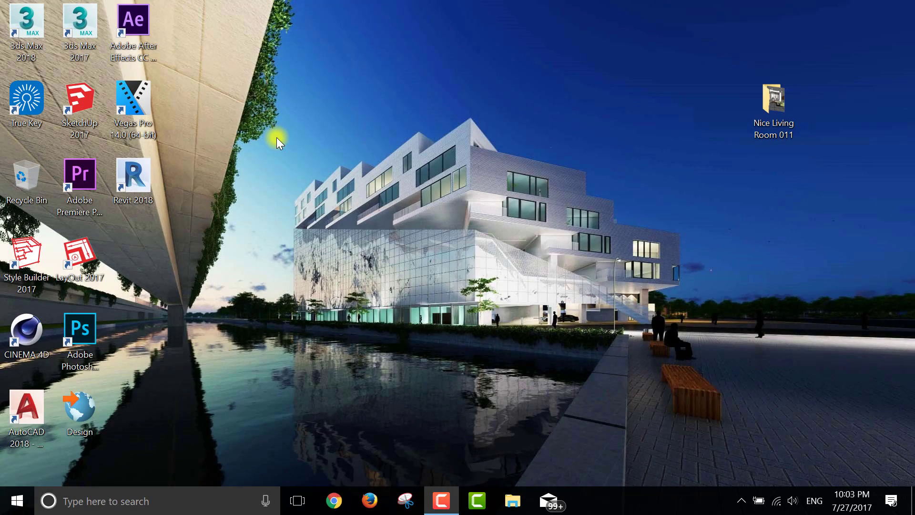
Refresh the desktop and open Nice Living Room 011.skp from its desktop folder
{"action": "right_click", "coordinate": [326, 55]}
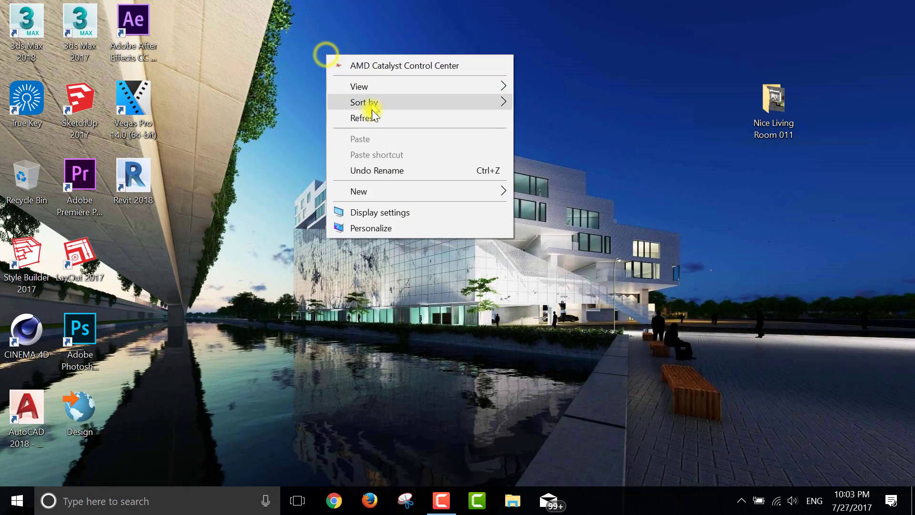
{"action": "left_click", "coordinate": [372, 119]}
{"action": "double_click", "coordinate": [791, 104]}
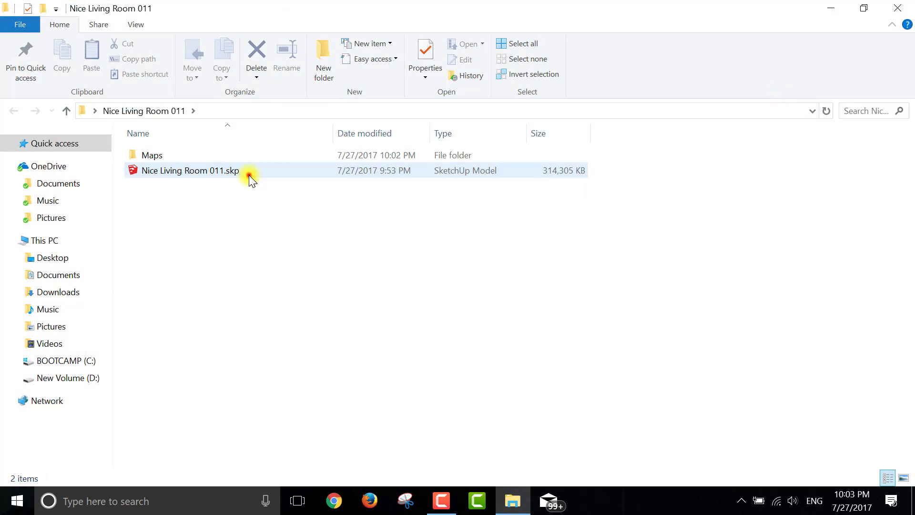
{"action": "left_click", "coordinate": [248, 172]}
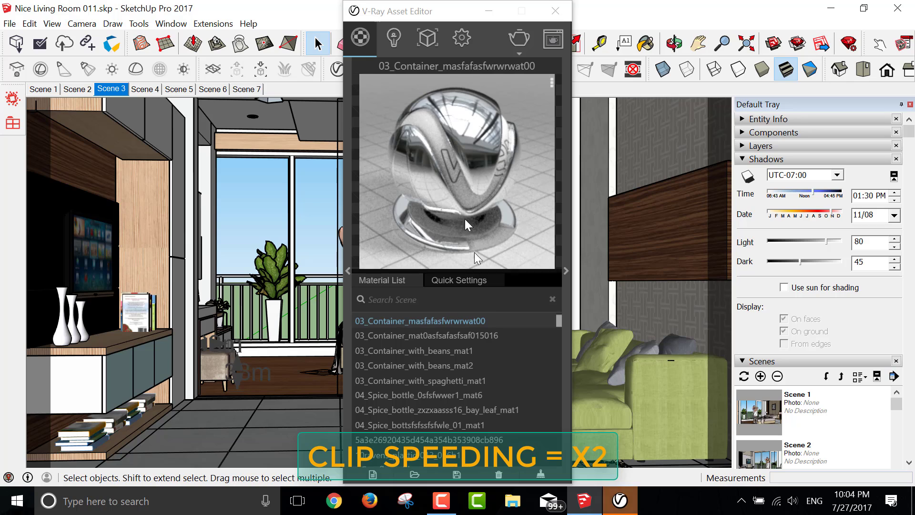
Review the scene lights, including the LightIES(6036572) light's properties
{"action": "left_click", "coordinate": [395, 36]}
{"action": "left_click", "coordinate": [390, 190]}
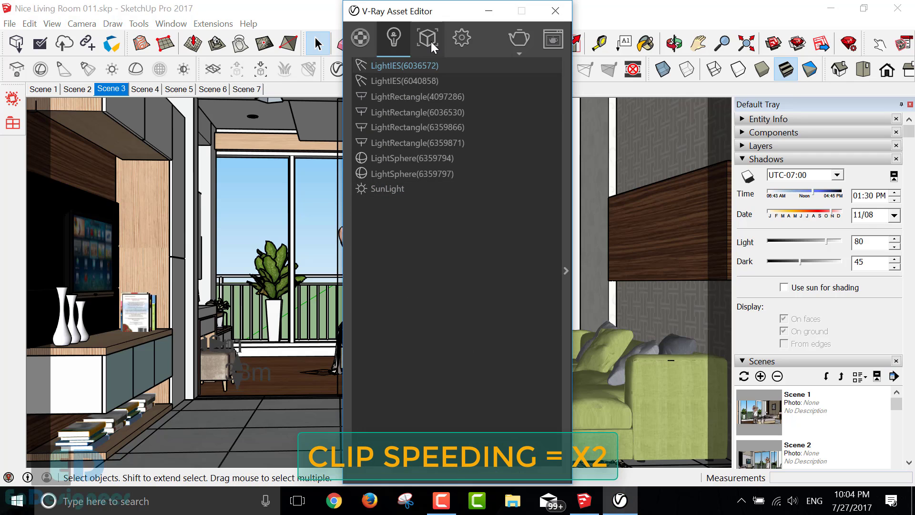
{"action": "left_click", "coordinate": [461, 37]}
{"action": "left_click", "coordinate": [390, 44]}
{"action": "left_click", "coordinate": [566, 270]}
{"action": "left_click", "coordinate": [404, 65]}
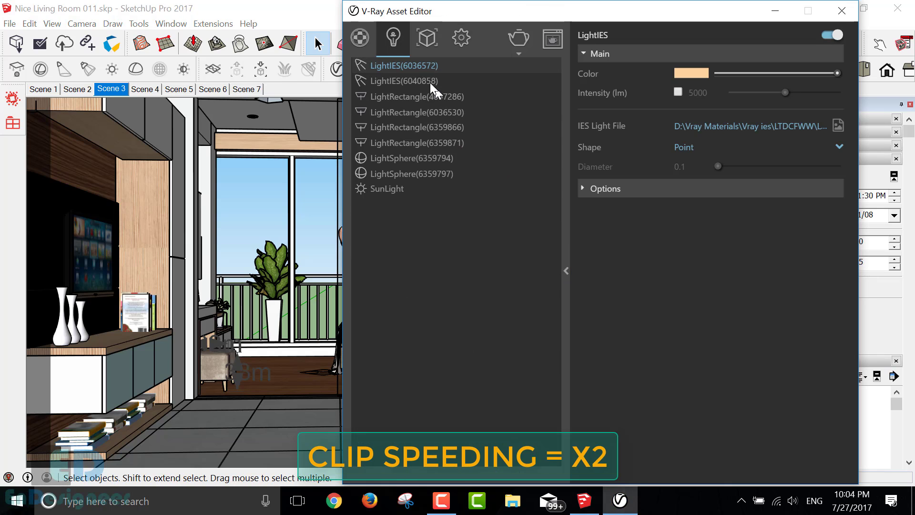
Turn on Save Image under Render Output in the V-Ray render settings
{"action": "left_click", "coordinate": [470, 43]}
{"action": "left_click", "coordinate": [409, 188]}
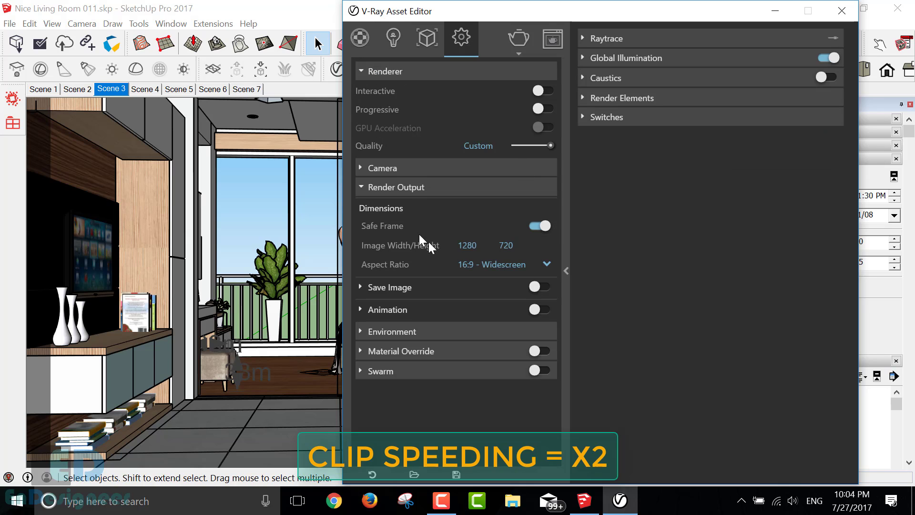
{"action": "left_click", "coordinate": [406, 288]}
{"action": "left_click", "coordinate": [543, 287]}
Set the render output file to 'Nice Living Room 011 Render' on the Desktop
{"action": "left_click", "coordinate": [545, 308]}
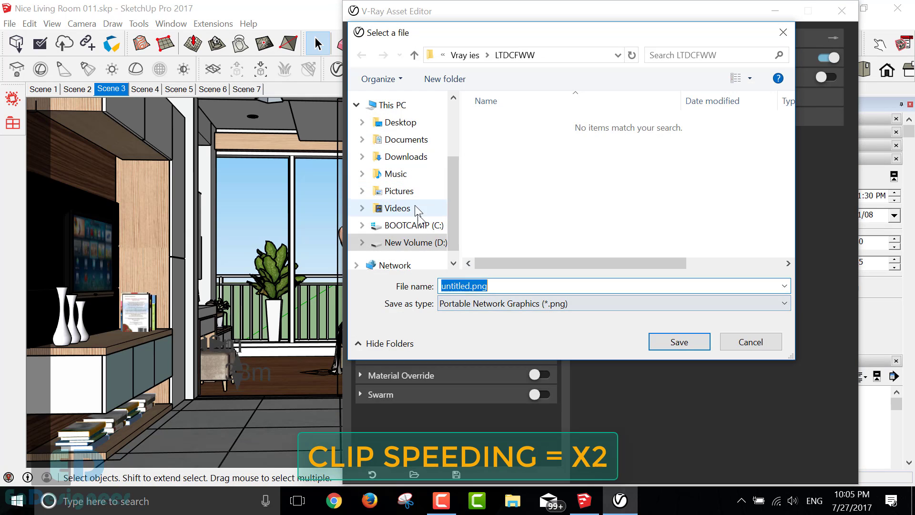
{"action": "left_click", "coordinate": [400, 122]}
{"action": "triple_click", "coordinate": [527, 284]}
{"action": "type", "text": "N"}
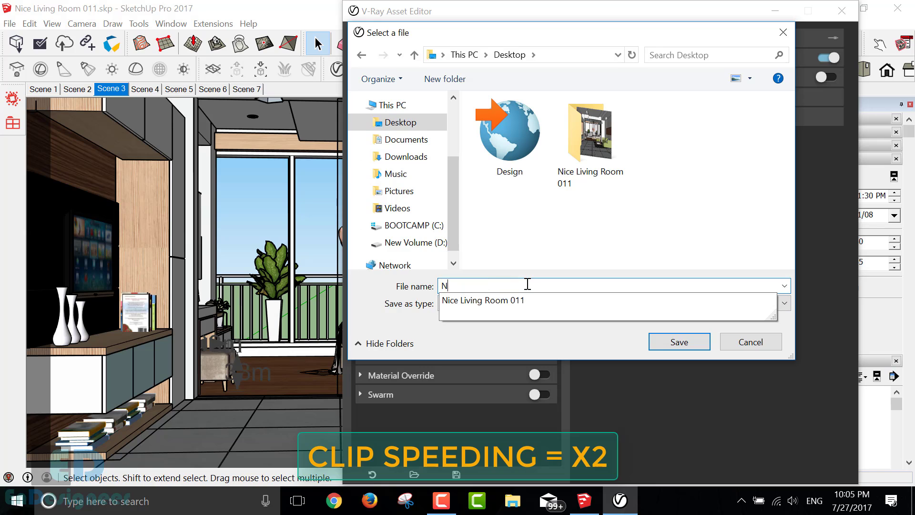
{"action": "type", "text": "ice Liv"}
{"action": "type", "text": "ing Room 011 Re"}
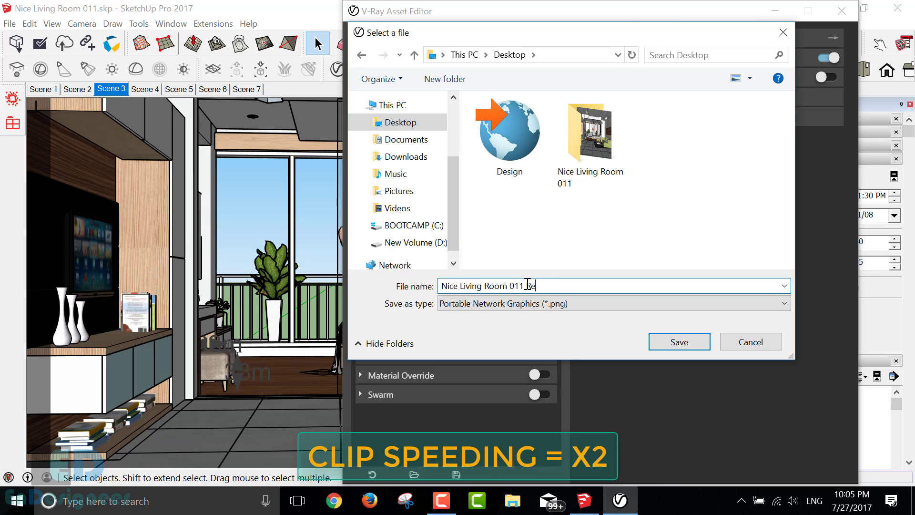
{"action": "type", "text": "nder"}
{"action": "key", "text": "Return"}
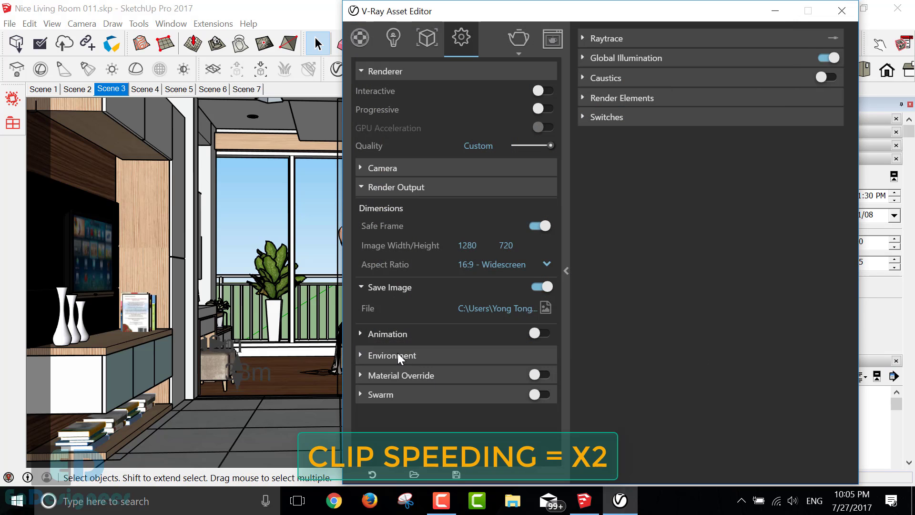
Keep Light cache for secondary rays and set Light Cache subdivisions to 1500
{"action": "left_click", "coordinate": [398, 353]}
{"action": "scroll", "coordinate": [407, 439], "scroll_direction": "down", "scroll_amount": 1}
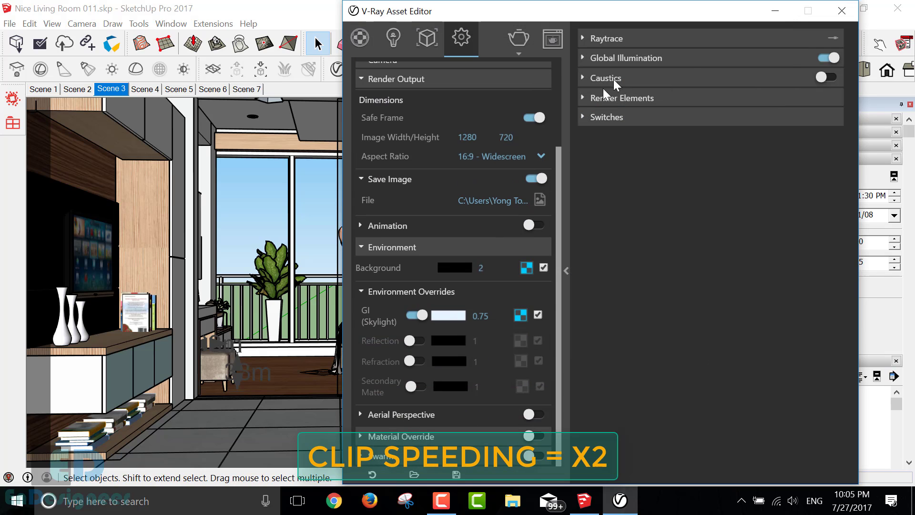
{"action": "left_click", "coordinate": [619, 58]}
{"action": "left_click", "coordinate": [696, 97]}
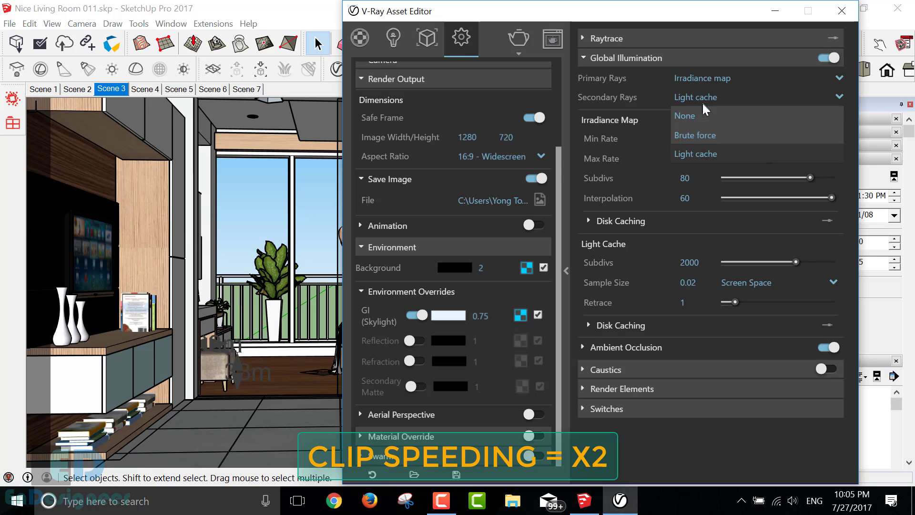
{"action": "left_click", "coordinate": [687, 153]}
{"action": "double_click", "coordinate": [689, 262]}
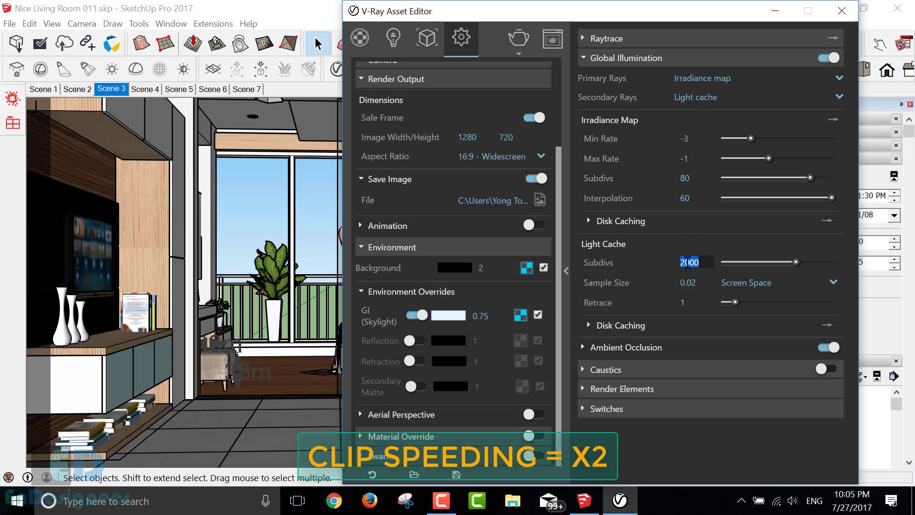
{"action": "type", "text": "1500"}
Add a Denoiser render element
{"action": "left_click", "coordinate": [676, 388]}
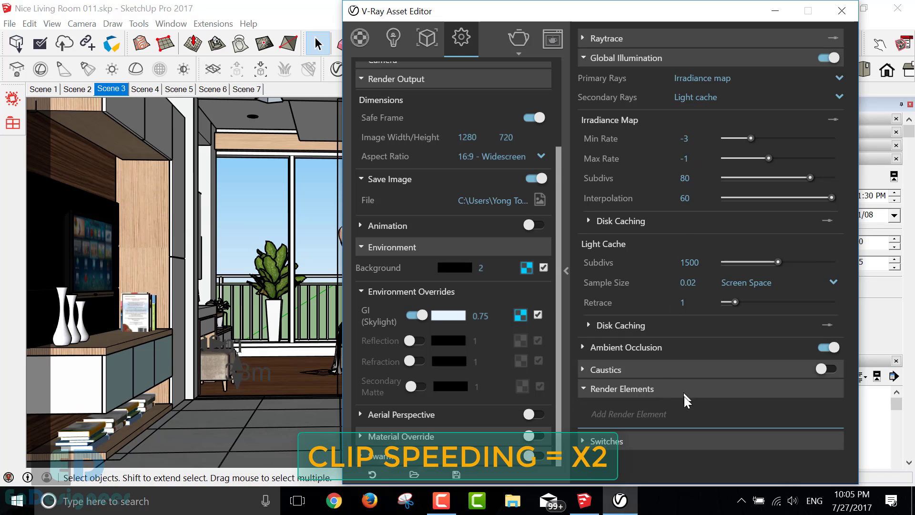
{"action": "left_click", "coordinate": [667, 414]}
{"action": "left_click", "coordinate": [625, 285]}
Move the asset editor aside, frame the living room with zoom and pan, and render
{"action": "left_click", "coordinate": [566, 271]}
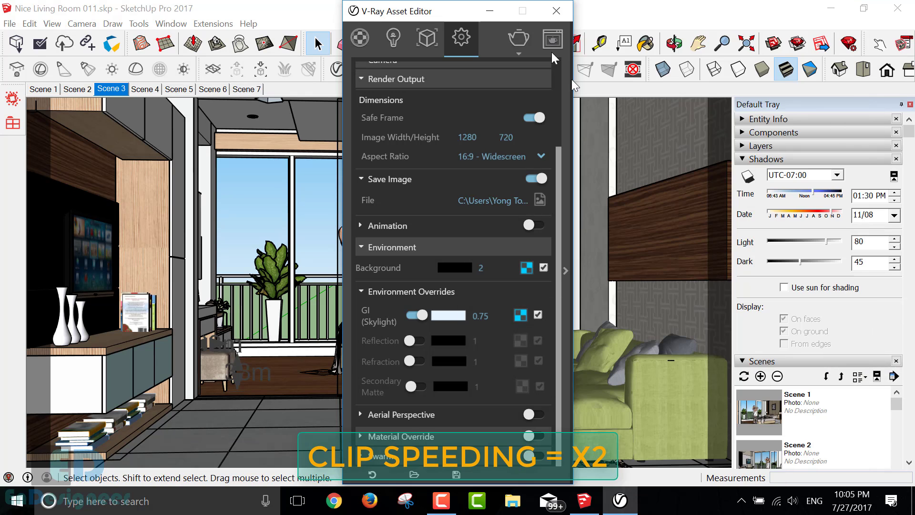
{"action": "mouse_move", "coordinate": [446, 12]}
{"action": "left_mouse_down"}
{"action": "mouse_move", "coordinate": [777, 19]}
{"action": "mouse_move", "coordinate": [911, 160]}
{"action": "left_mouse_up"}
{"action": "left_click", "coordinate": [722, 43]}
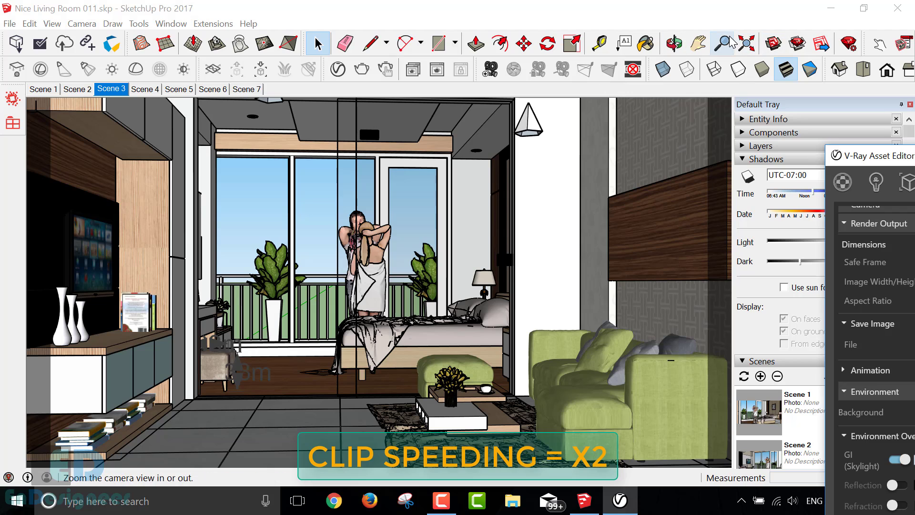
{"action": "scroll", "coordinate": [548, 190], "scroll_direction": "up", "scroll_amount": 2}
{"action": "left_click_drag", "start_coordinate": [548, 191], "coordinate": [545, 196]}
{"action": "left_click", "coordinate": [698, 43]}
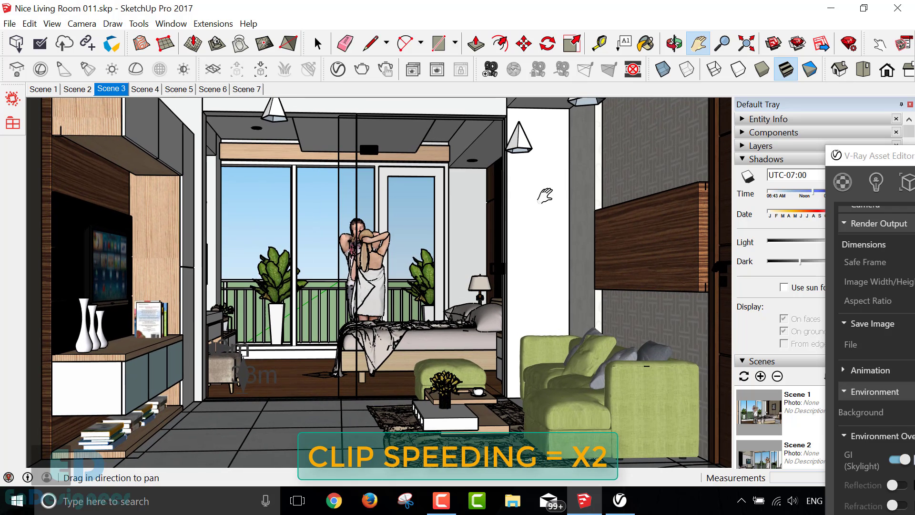
{"action": "mouse_move", "coordinate": [850, 159]}
{"action": "left_mouse_down"}
{"action": "mouse_move", "coordinate": [695, 19]}
{"action": "mouse_move", "coordinate": [680, 24]}
{"action": "left_mouse_up"}
{"action": "left_click", "coordinate": [831, 46]}
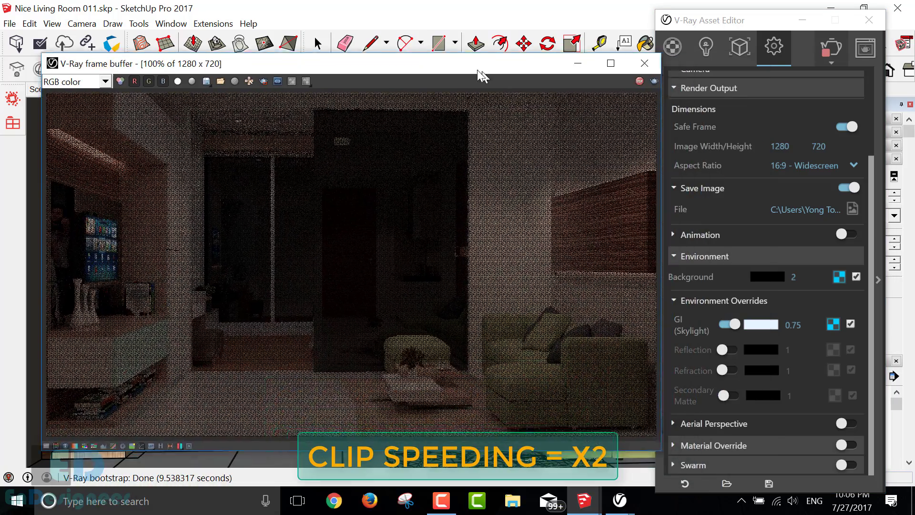
Move the V-Ray frame buffer to the top-left and make it taller
{"action": "left_click_drag", "start_coordinate": [478, 72], "coordinate": [441, 73]}
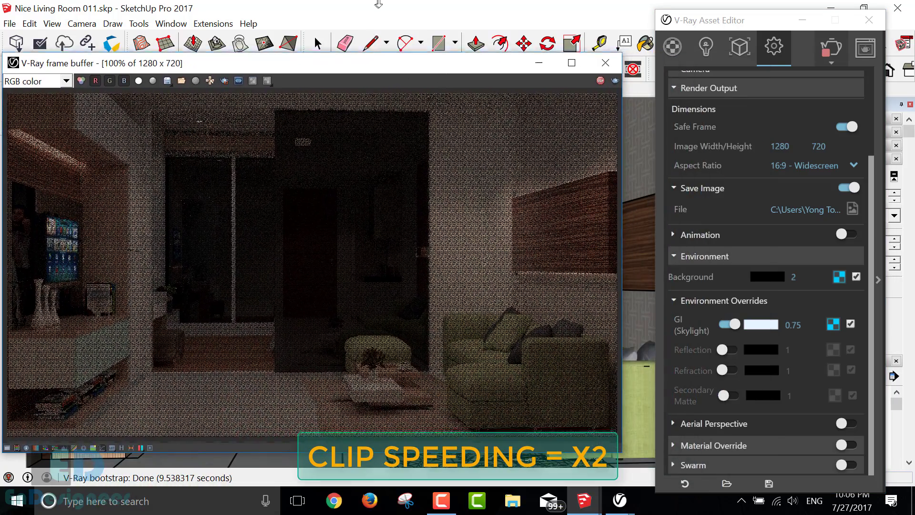
{"action": "left_click_drag", "start_coordinate": [314, 51], "coordinate": [314, 0]}
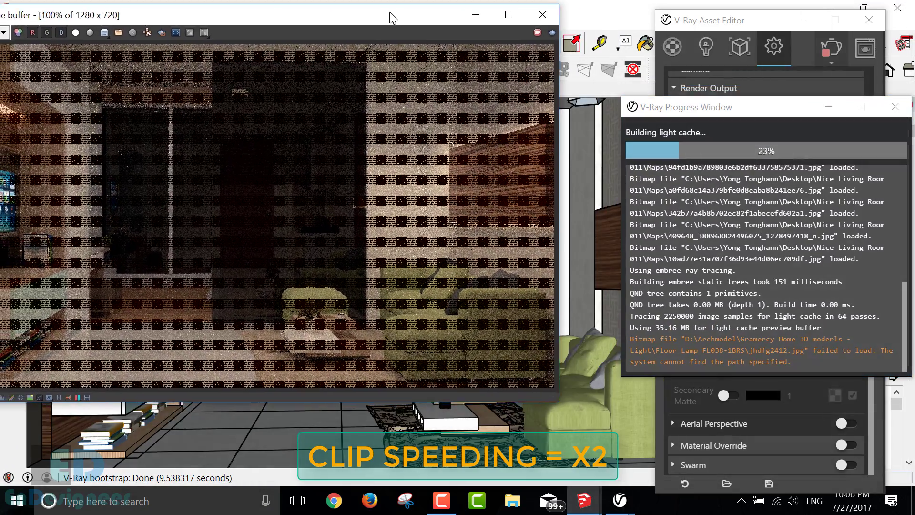
{"action": "left_click_drag", "start_coordinate": [392, 18], "coordinate": [454, 14]}
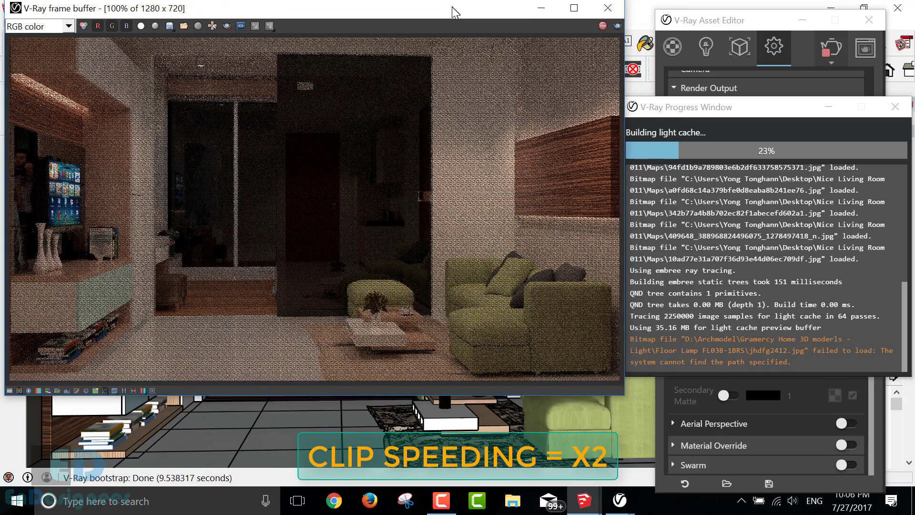
{"action": "left_click_drag", "start_coordinate": [418, 400], "coordinate": [425, 487]}
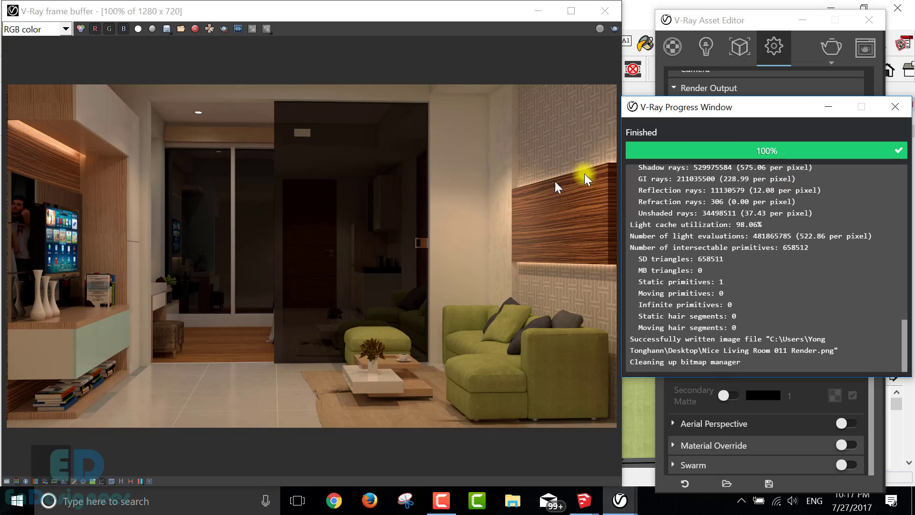
Refresh the desktop, preview the denoised living room render in Photos, then close it
{"action": "left_click", "coordinate": [912, 501]}
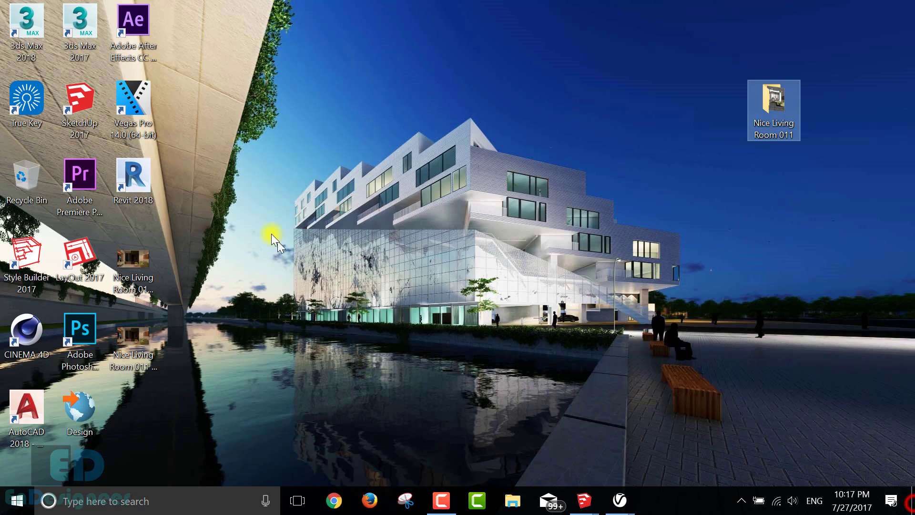
{"action": "right_click", "coordinate": [255, 205]}
{"action": "left_click", "coordinate": [285, 268]}
{"action": "double_click", "coordinate": [142, 329]}
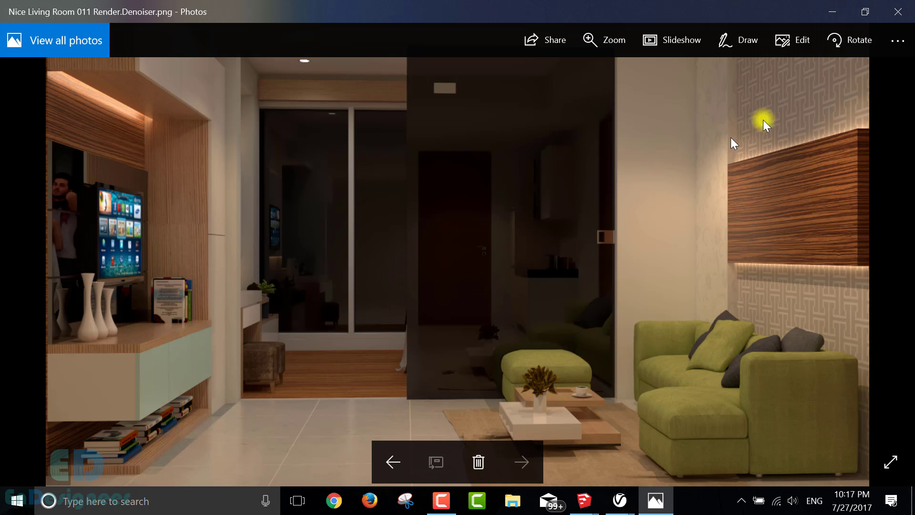
{"action": "left_click", "coordinate": [895, 12]}
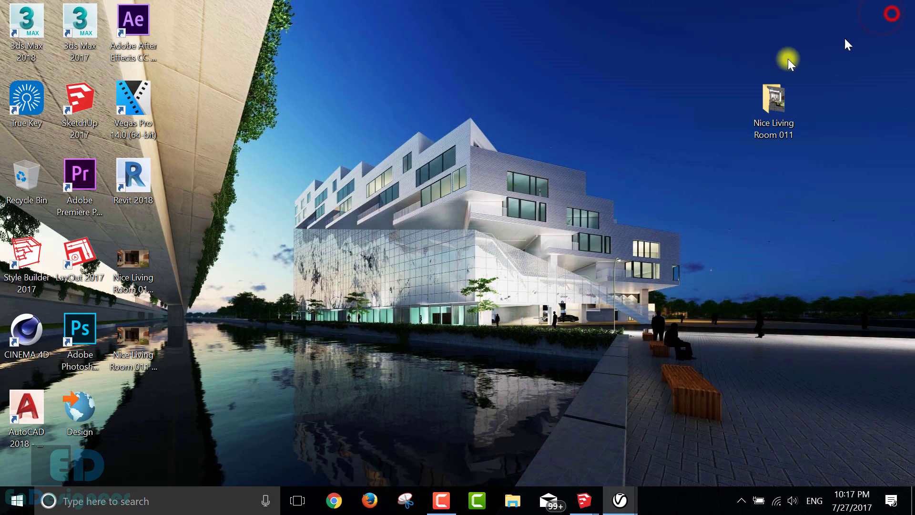
Launch Photoshop and open the Desktop file Nice Living Room 011 Render.Denoiser.png as Camera Raw
{"action": "double_click", "coordinate": [92, 321]}
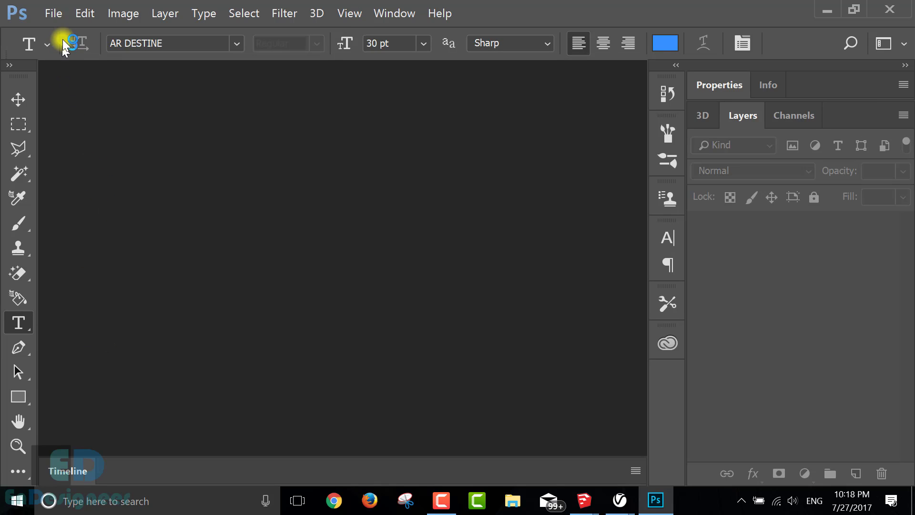
{"action": "left_click", "coordinate": [54, 13]}
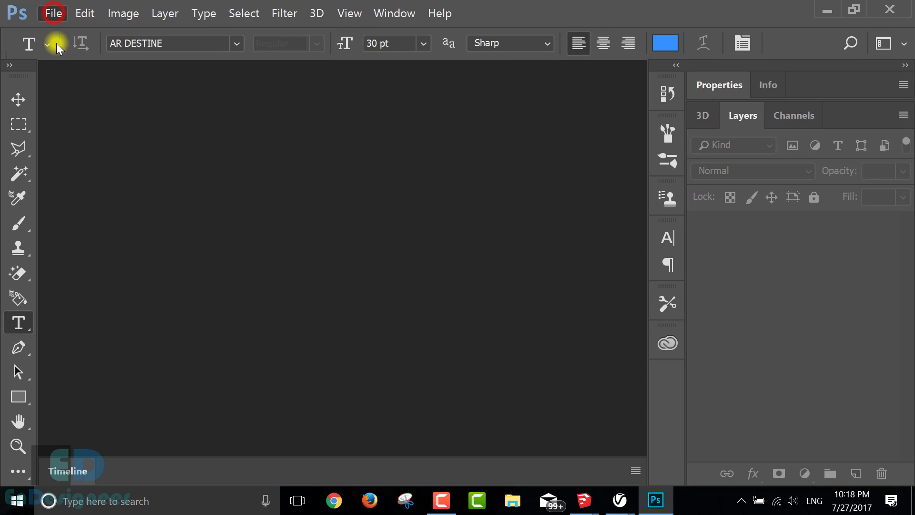
{"action": "left_click", "coordinate": [51, 11]}
{"action": "left_click", "coordinate": [57, 70]}
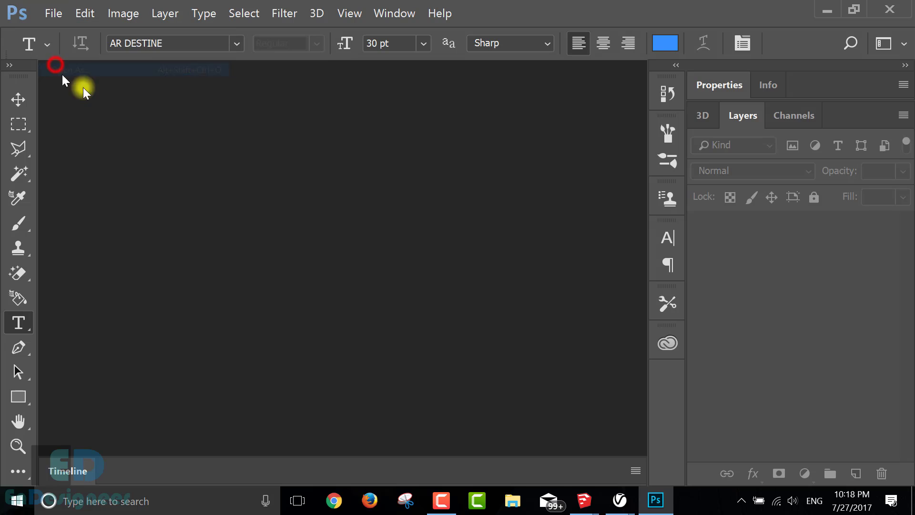
{"action": "left_click", "coordinate": [158, 183]}
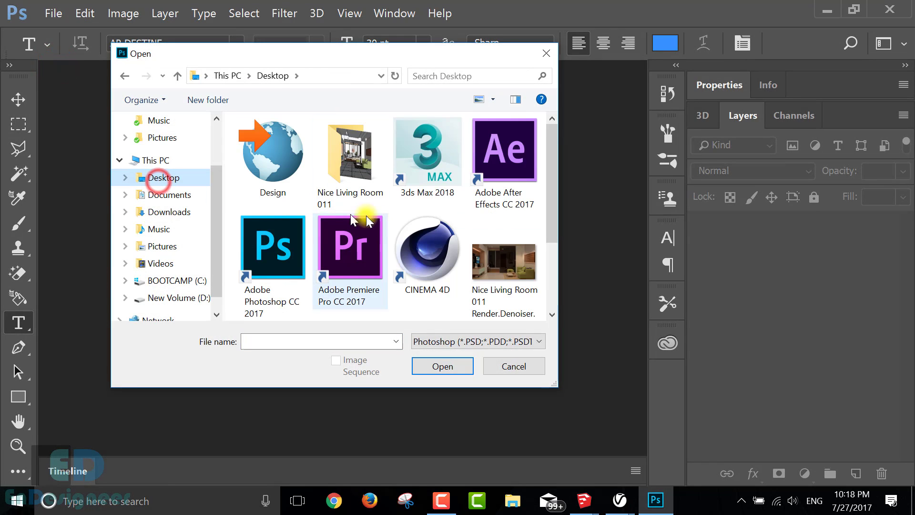
{"action": "left_click", "coordinate": [504, 277]}
{"action": "scroll", "coordinate": [505, 281], "scroll_direction": "down", "scroll_amount": 2}
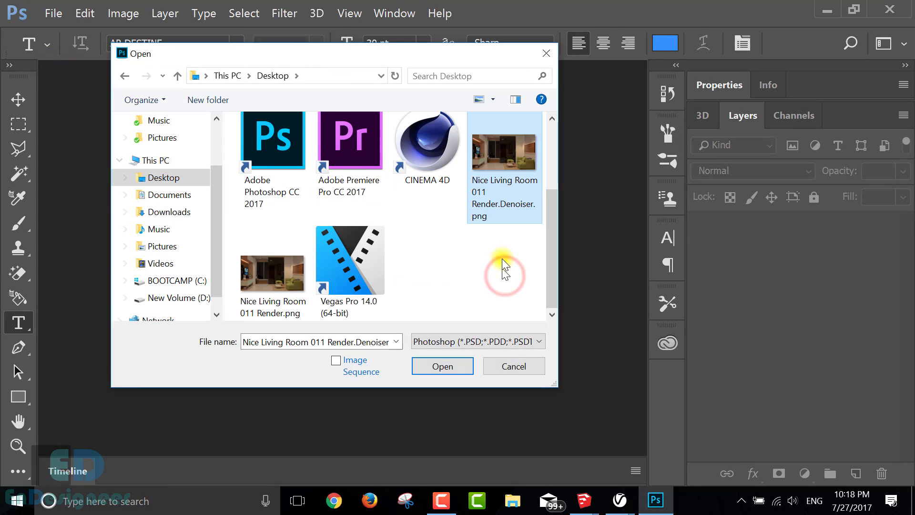
{"action": "left_click", "coordinate": [484, 339]}
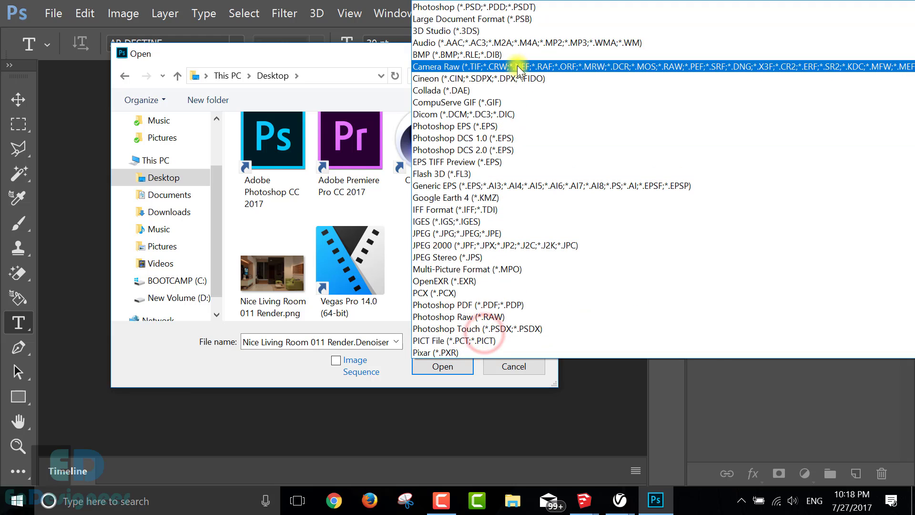
{"action": "left_click", "coordinate": [516, 66]}
{"action": "left_click", "coordinate": [446, 366]}
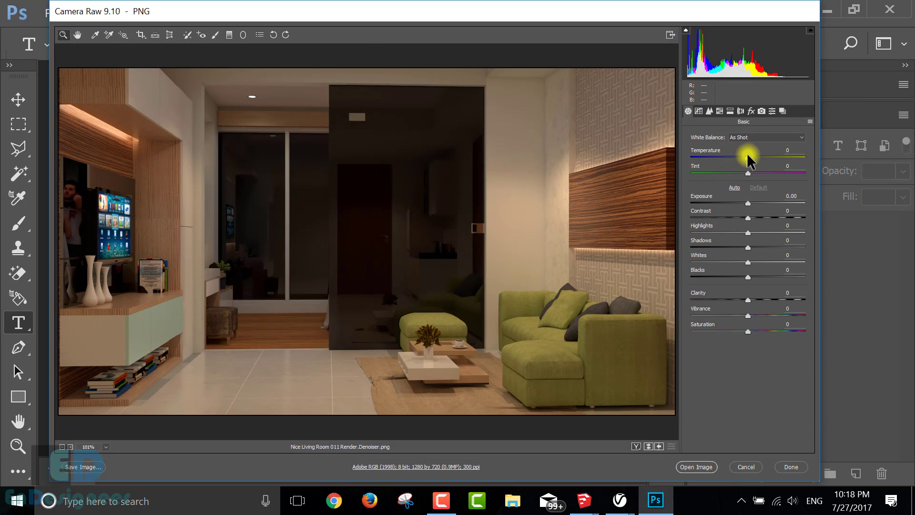
Grade the render: Temperature -18, Tint -16, Exposure +0.95, Shadows +37, Whites lowered
{"action": "left_click_drag", "start_coordinate": [745, 157], "coordinate": [738, 177]}
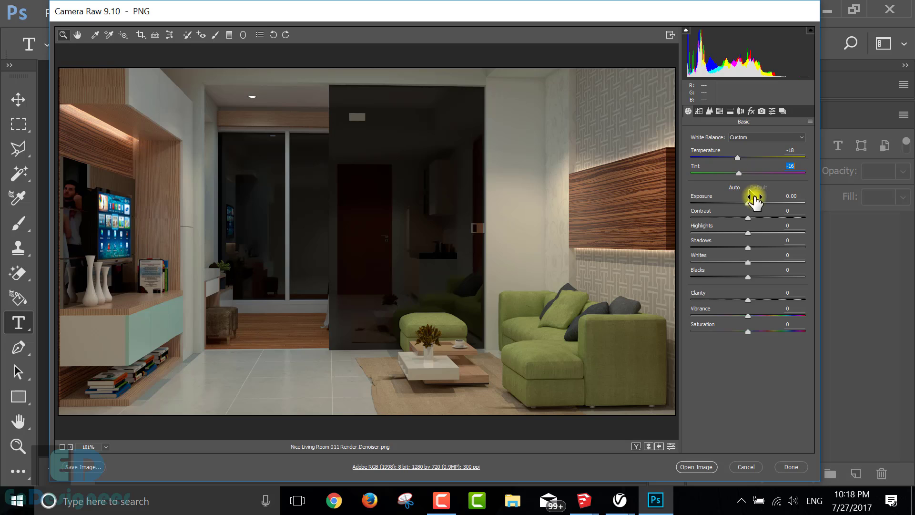
{"action": "left_click", "coordinate": [749, 204]}
{"action": "mouse_move", "coordinate": [751, 206]}
{"action": "left_mouse_down"}
{"action": "mouse_move", "coordinate": [784, 209]}
{"action": "mouse_move", "coordinate": [773, 204]}
{"action": "mouse_move", "coordinate": [758, 209]}
{"action": "mouse_move", "coordinate": [789, 218]}
{"action": "mouse_move", "coordinate": [733, 233]}
{"action": "mouse_move", "coordinate": [768, 249]}
{"action": "left_mouse_up"}
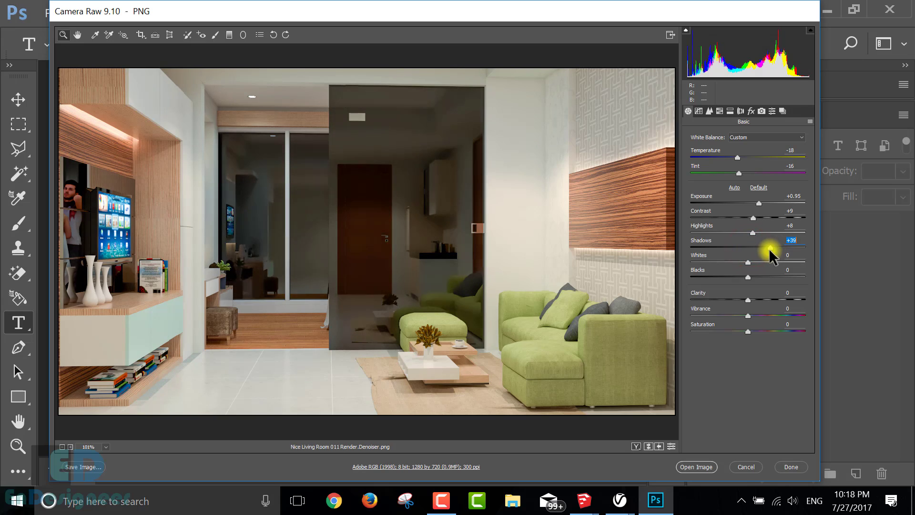
{"action": "mouse_move", "coordinate": [746, 261]}
{"action": "left_mouse_down"}
{"action": "mouse_move", "coordinate": [718, 273]}
{"action": "mouse_move", "coordinate": [745, 276]}
{"action": "left_mouse_up"}
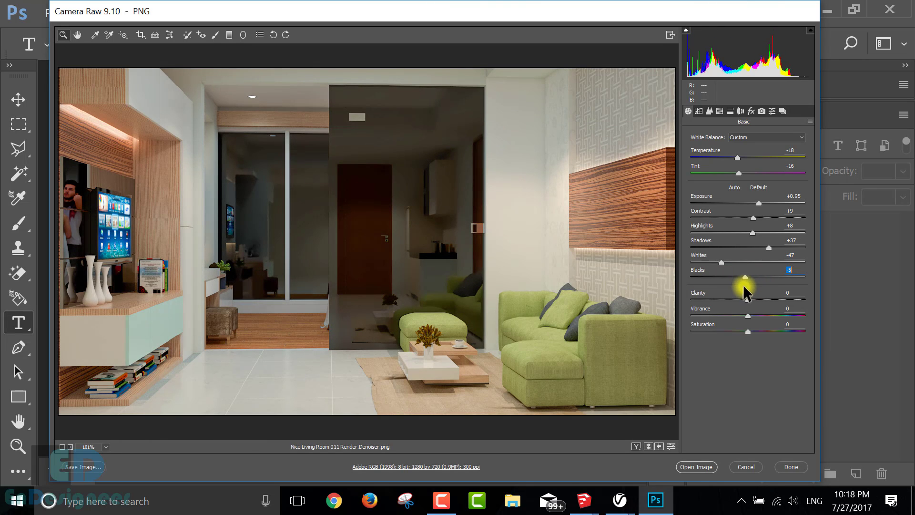
Set Clarity +24, Vibrance +22, Saturation +11 and open the image in Photoshop as Layer 0
{"action": "left_click_drag", "start_coordinate": [748, 300], "coordinate": [761, 301]}
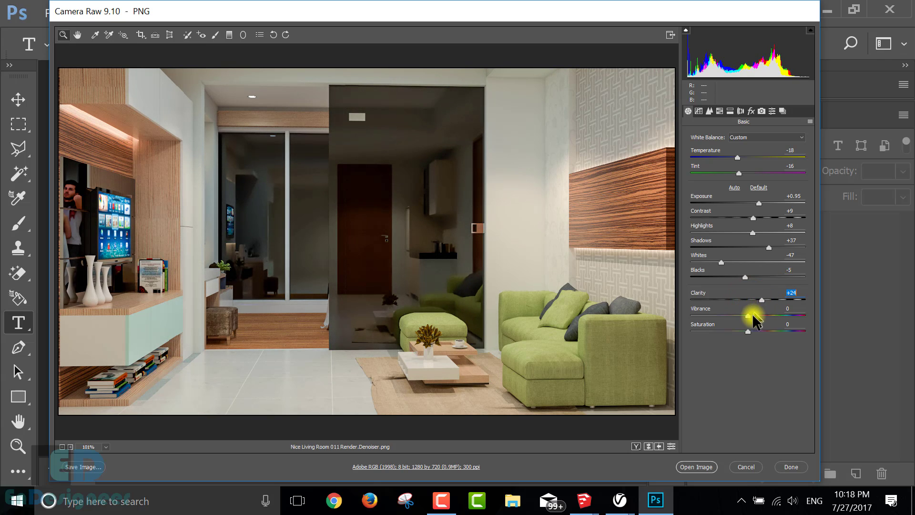
{"action": "mouse_move", "coordinate": [748, 315]}
{"action": "left_mouse_down"}
{"action": "mouse_move", "coordinate": [790, 317]}
{"action": "mouse_move", "coordinate": [760, 315]}
{"action": "mouse_move", "coordinate": [753, 336]}
{"action": "left_mouse_up"}
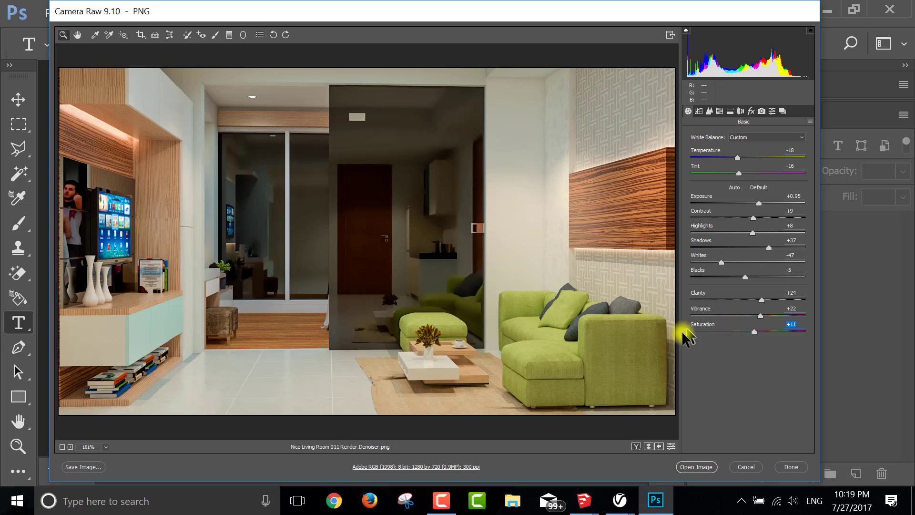
{"action": "scroll", "coordinate": [333, 260], "scroll_direction": "down", "scroll_amount": 2}
{"action": "scroll", "coordinate": [329, 261], "scroll_direction": "up", "scroll_amount": 2}
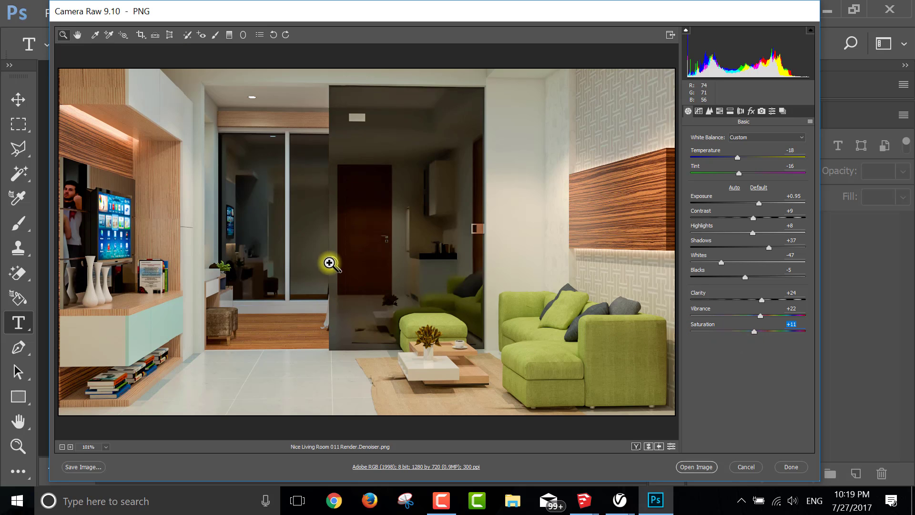
{"action": "left_click", "coordinate": [697, 467]}
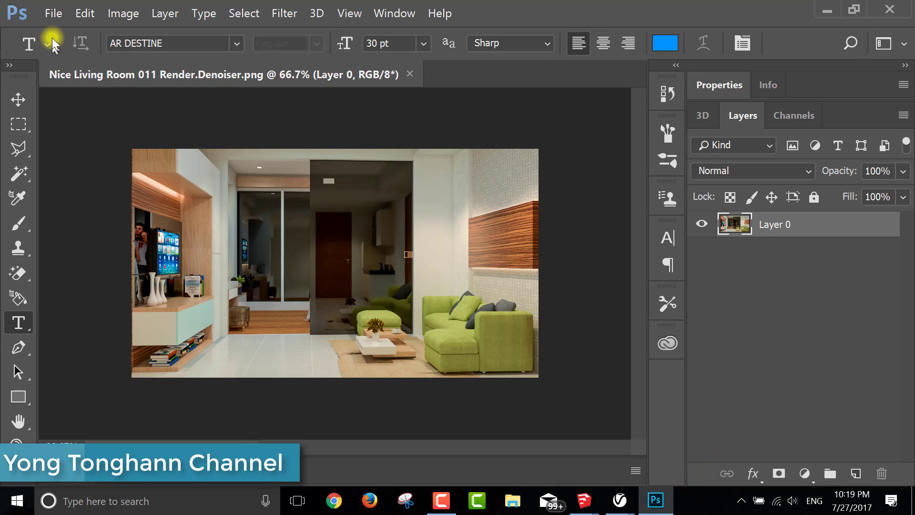
Save the render to the Desktop as 'Nice Living Room 011 Render.Denoiser.jpg', JPEG quality 12
{"action": "left_click", "coordinate": [54, 13]}
{"action": "left_click", "coordinate": [67, 170]}
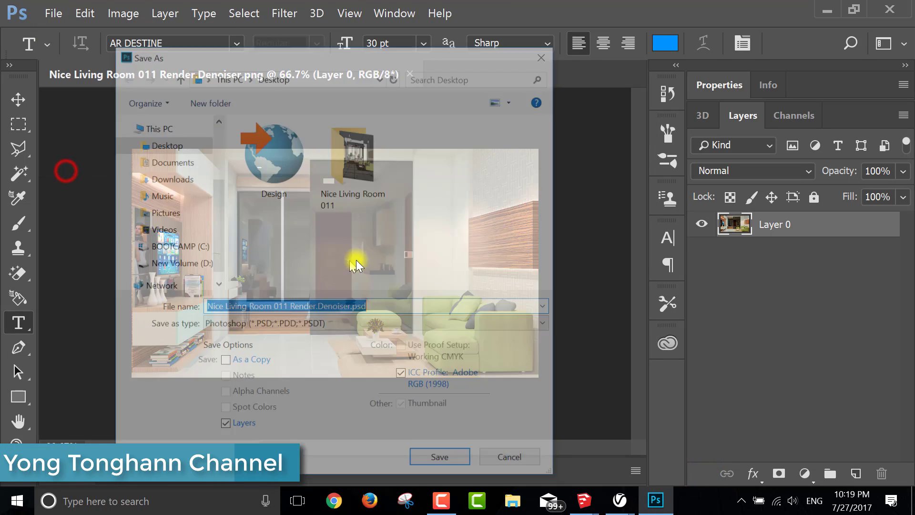
{"action": "left_click", "coordinate": [159, 151]}
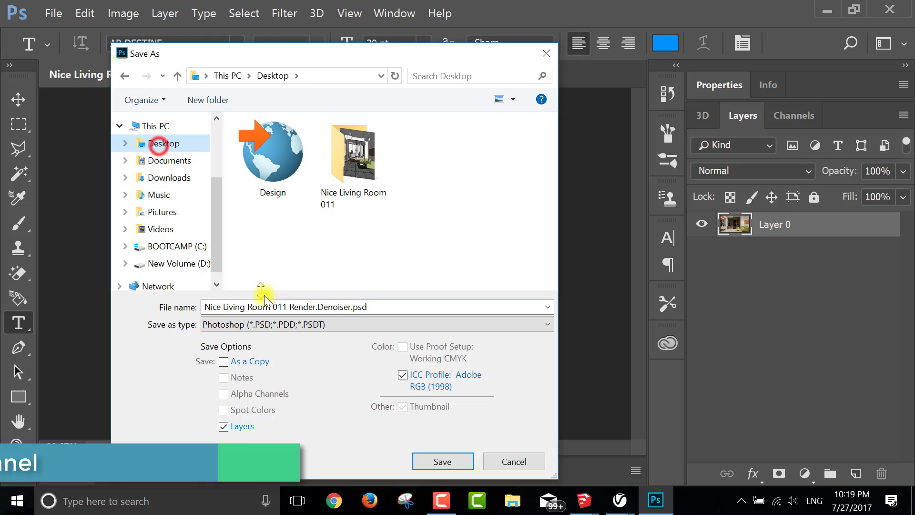
{"action": "left_click", "coordinate": [274, 325]}
{"action": "left_click", "coordinate": [272, 166]}
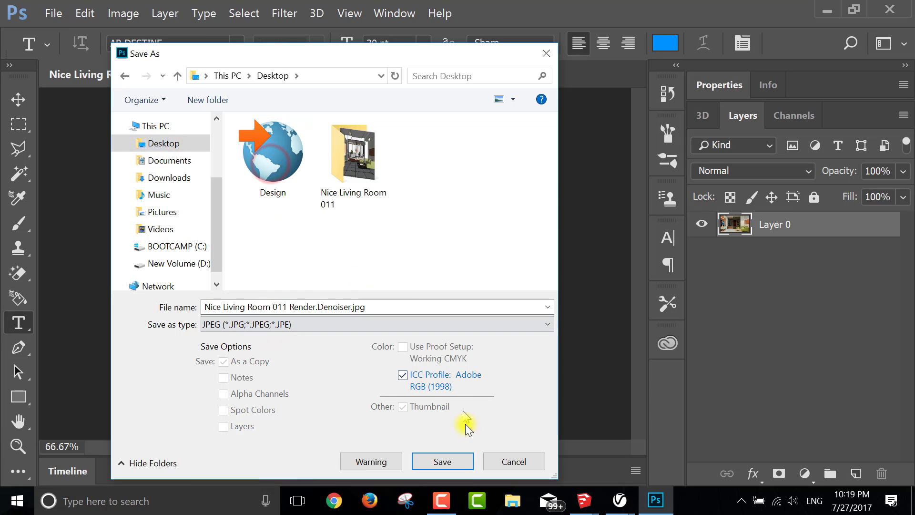
{"action": "left_click", "coordinate": [453, 462]}
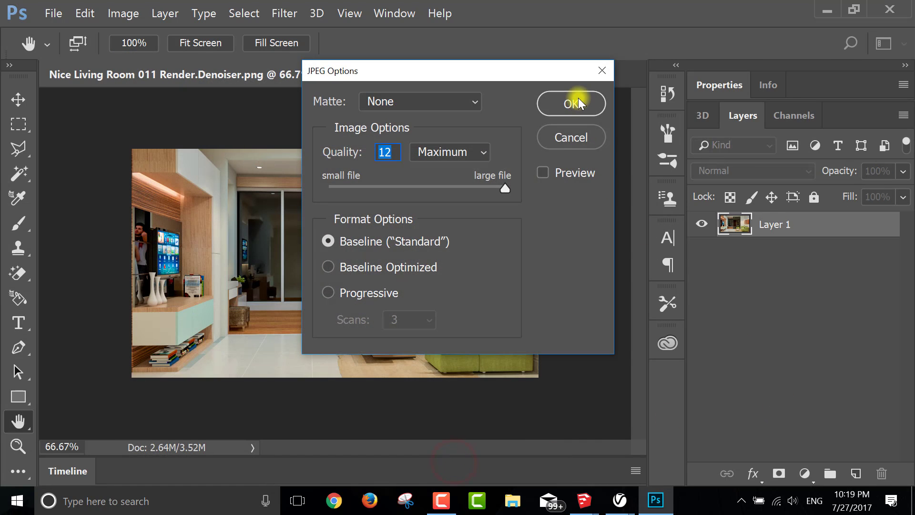
{"action": "left_click", "coordinate": [595, 101]}
Refresh the desktop and open 'Nice Living Room 011 Render.Denoiser.jpg' full screen in Photos
{"action": "left_click", "coordinate": [910, 500]}
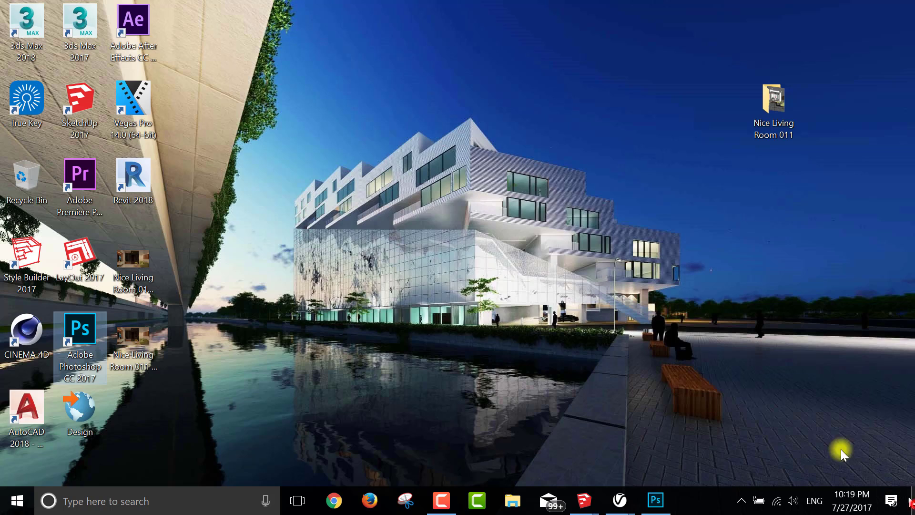
{"action": "right_click", "coordinate": [403, 199]}
{"action": "left_click", "coordinate": [448, 263]}
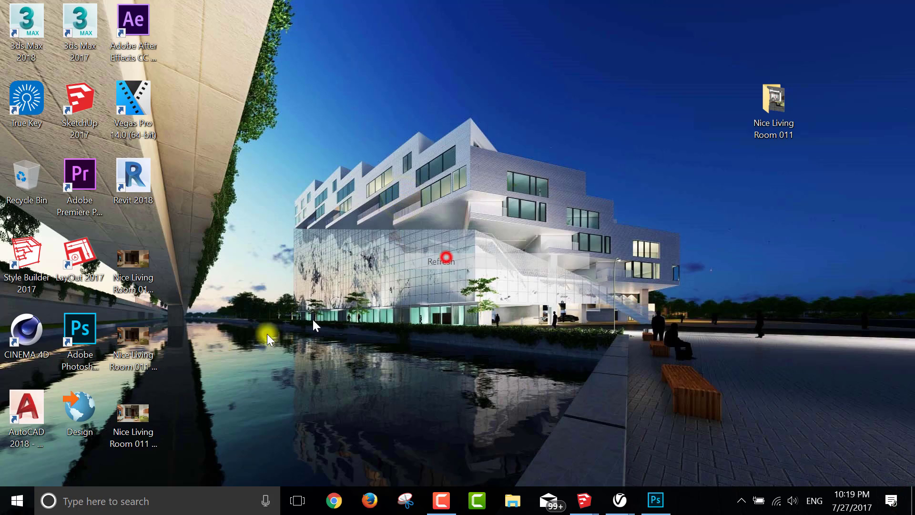
{"action": "double_click", "coordinate": [129, 412]}
{"action": "left_click", "coordinate": [890, 461]}
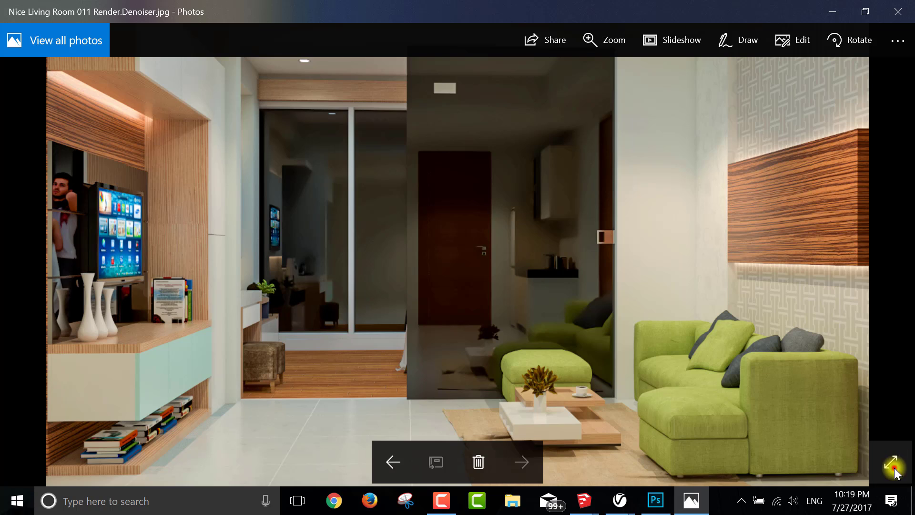